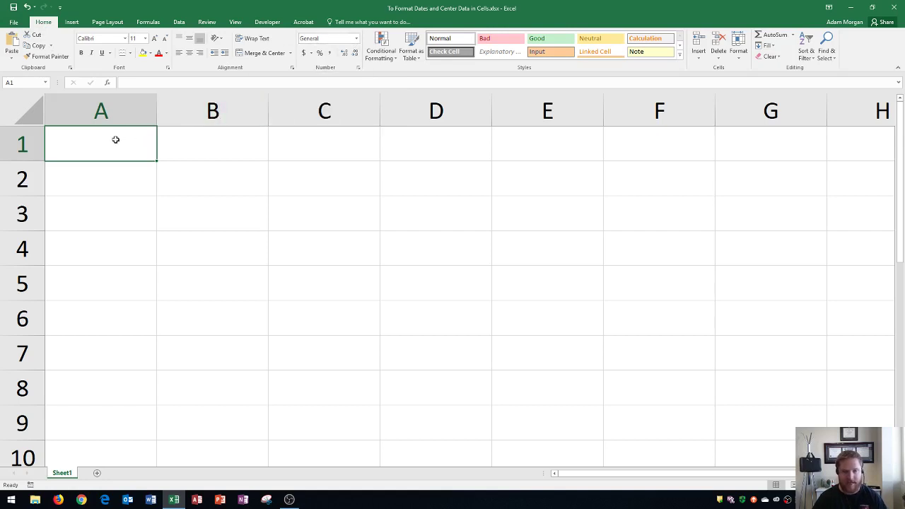
# Enter the date 8/7/2019 in cell A1.
pyautogui.write('8/7')
pyautogui.write('/2019')
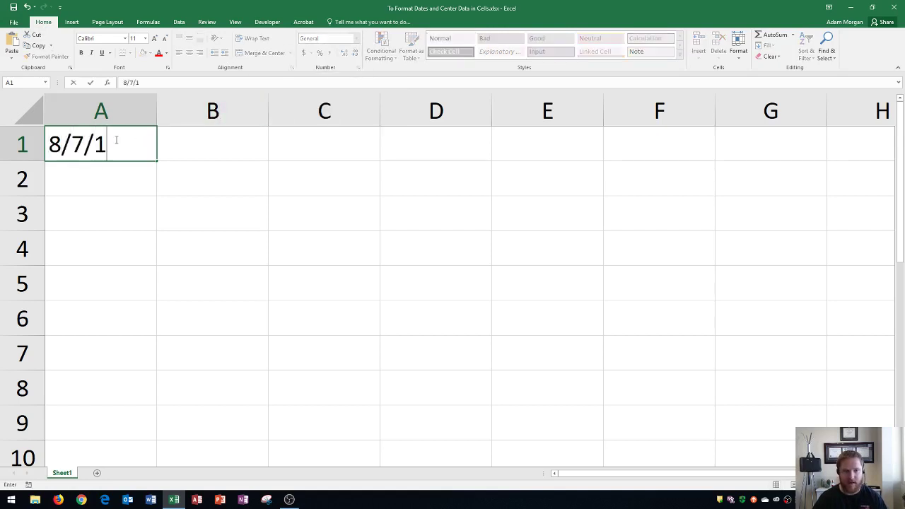
pyautogui.press('Return')
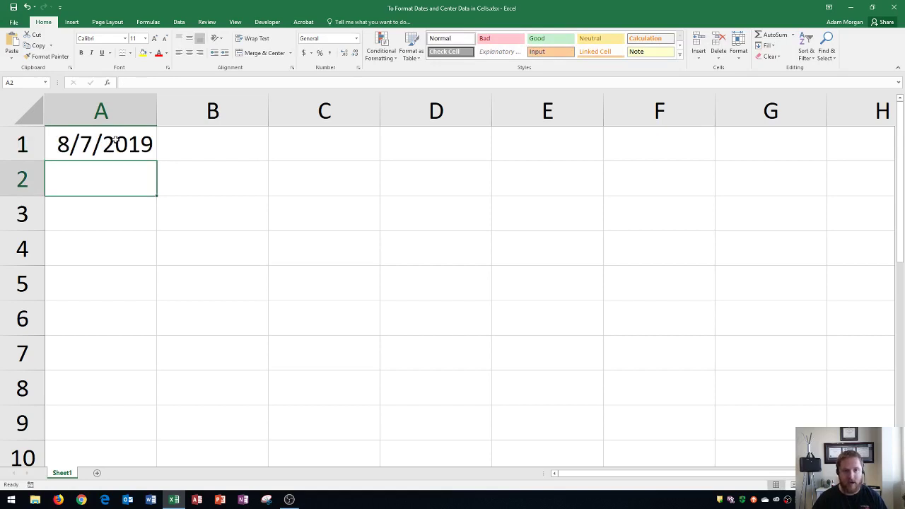
pyautogui.click(115, 140)
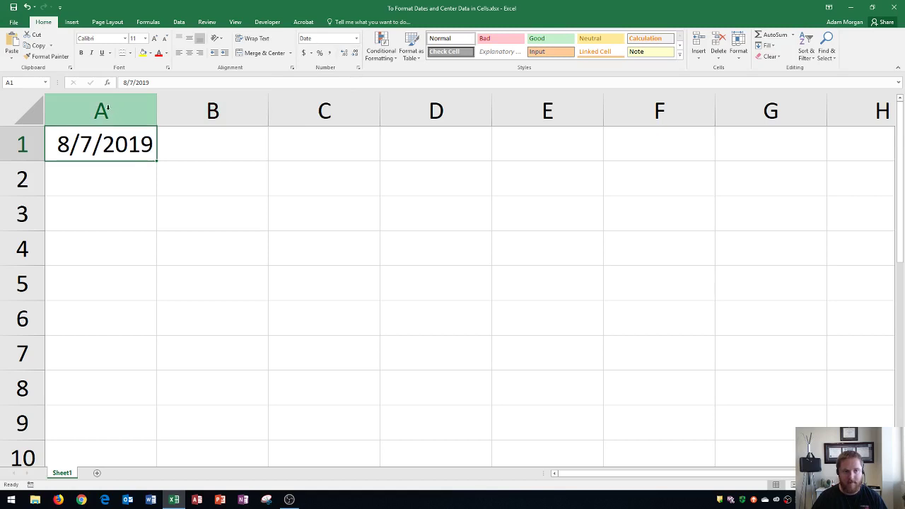
pyautogui.click(109, 177)
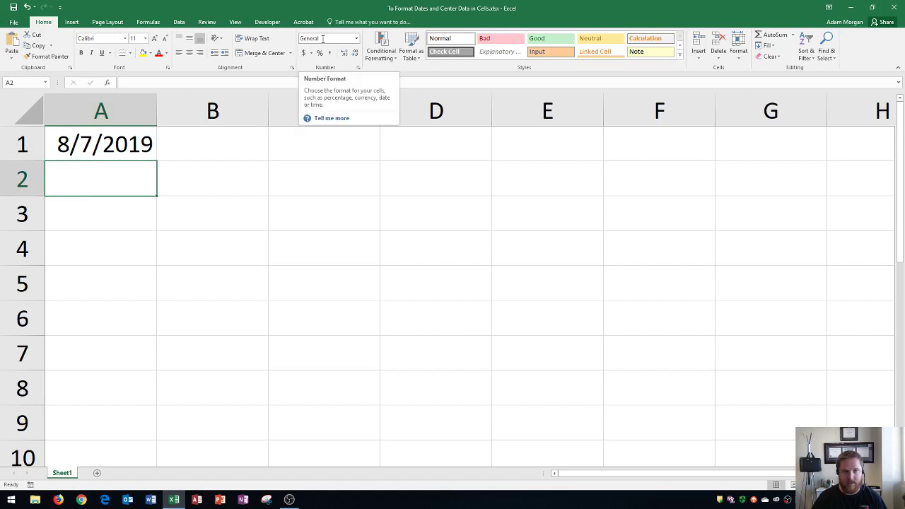
# Apply the Short Date number format to all of column A.
pyautogui.click(101, 111)
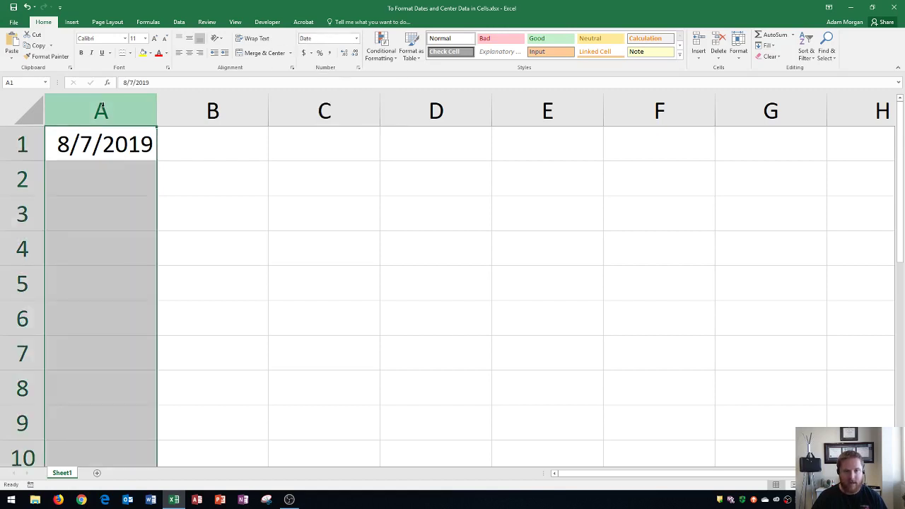
pyautogui.click(355, 40)
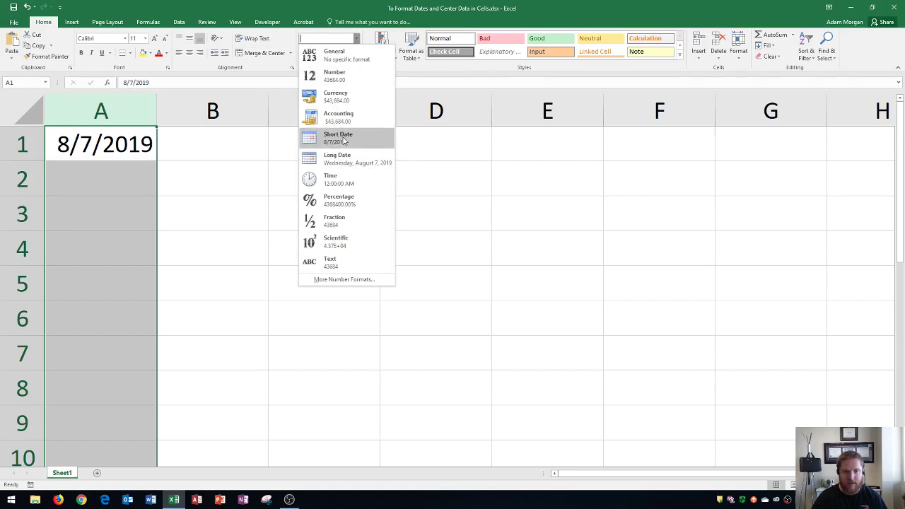
pyautogui.click(343, 141)
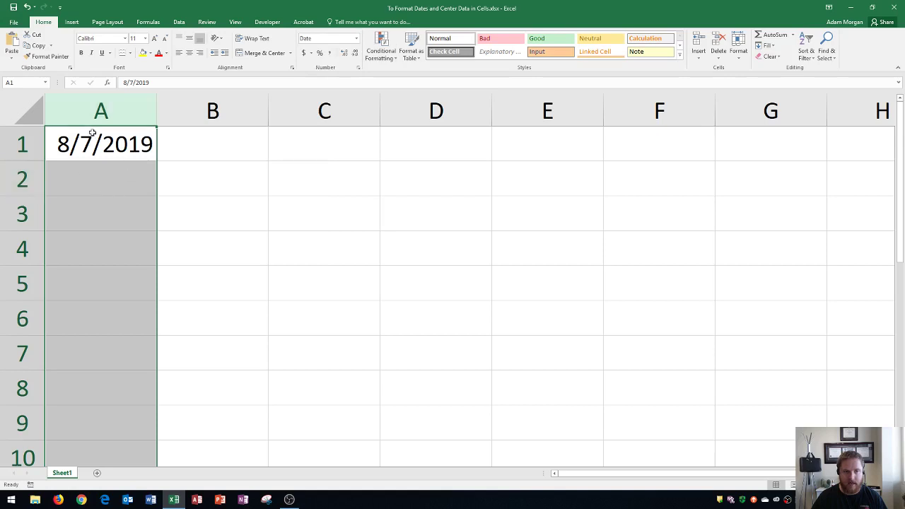
# Enter the date 8/8/19 in cell A2.
pyautogui.click(93, 176)
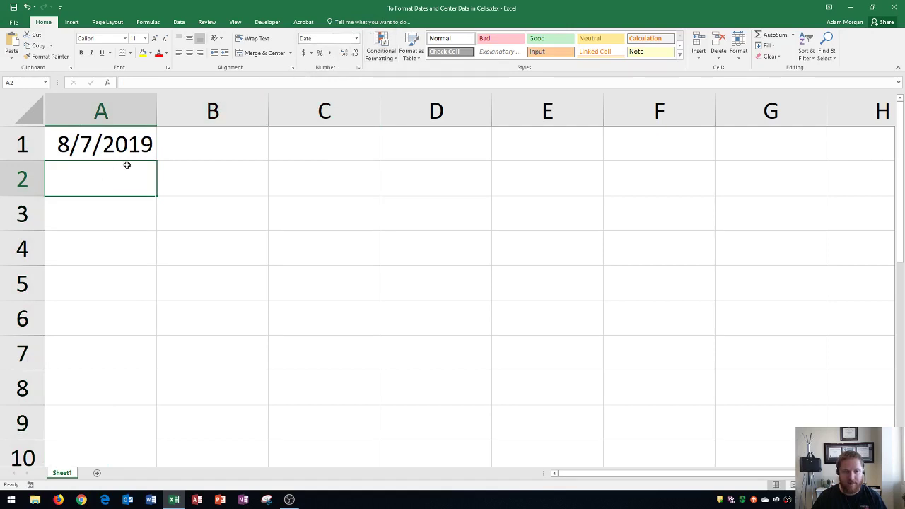
pyautogui.write('8')
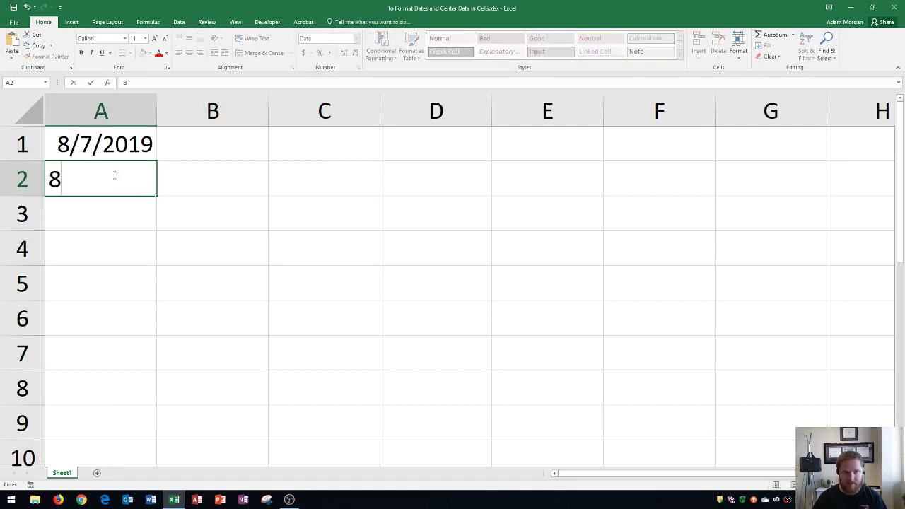
pyautogui.write('/8/2019')
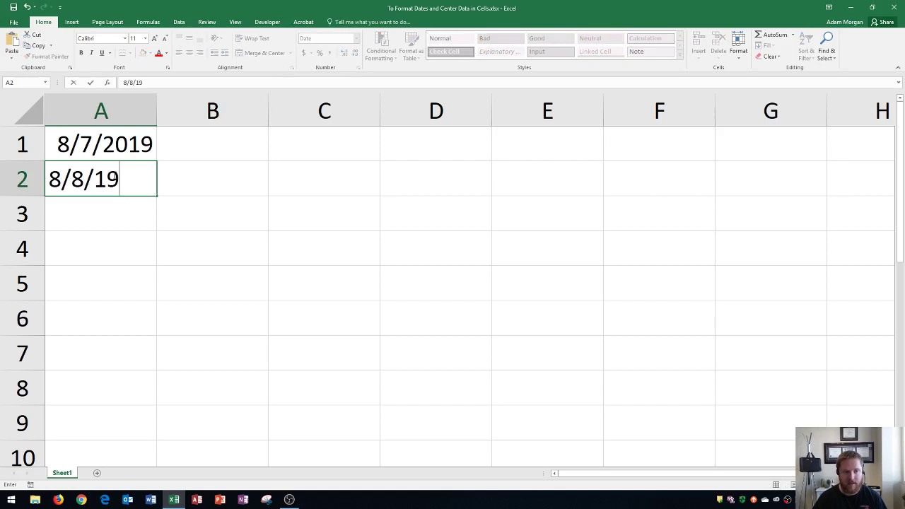
pyautogui.press('Return')
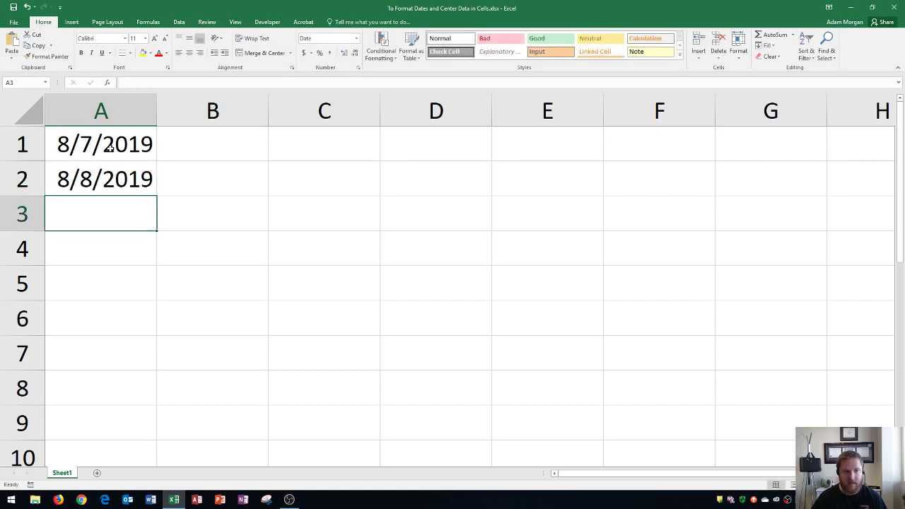
# Extend the date series from A1:A2 down to cell A9 and autofit the width of column A.
pyautogui.moveTo(112, 147); pyautogui.dragTo(122, 178)
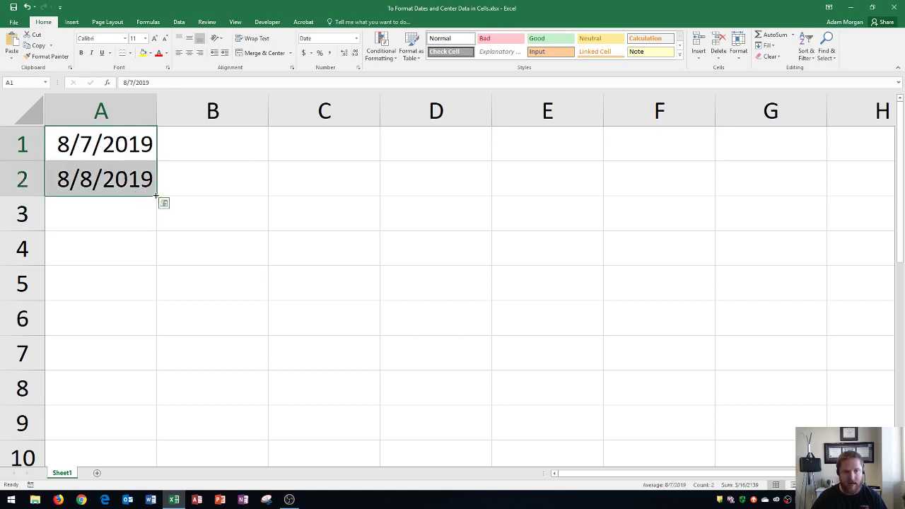
pyautogui.moveTo(156, 195); pyautogui.dragTo(149, 426)
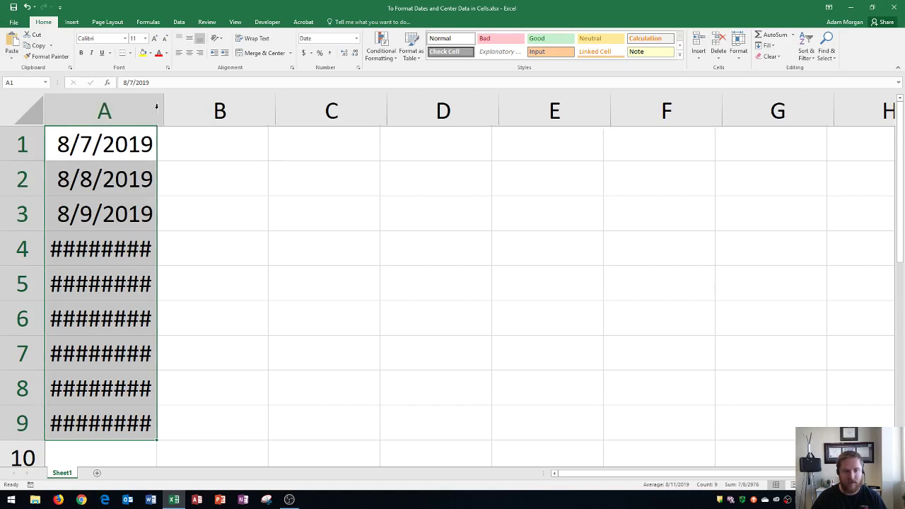
pyautogui.doubleClick(156, 108)
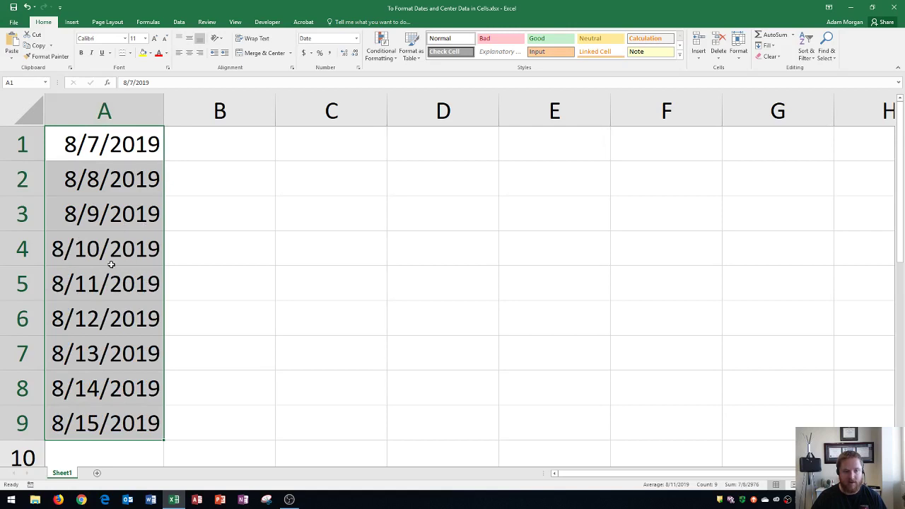
# Open the full number format options for column A and preview the date types "Wednesday, March 14, 2012" and "3/14".
pyautogui.click(112, 109)
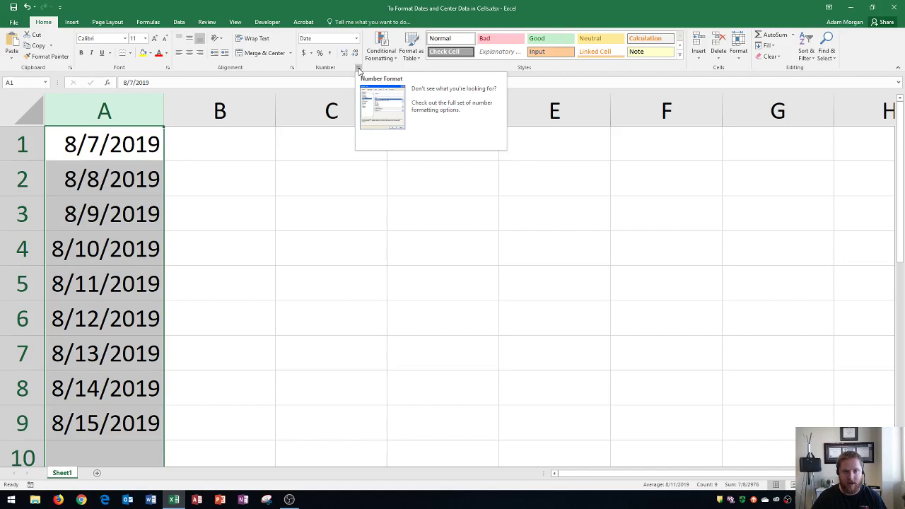
pyautogui.click(358, 68)
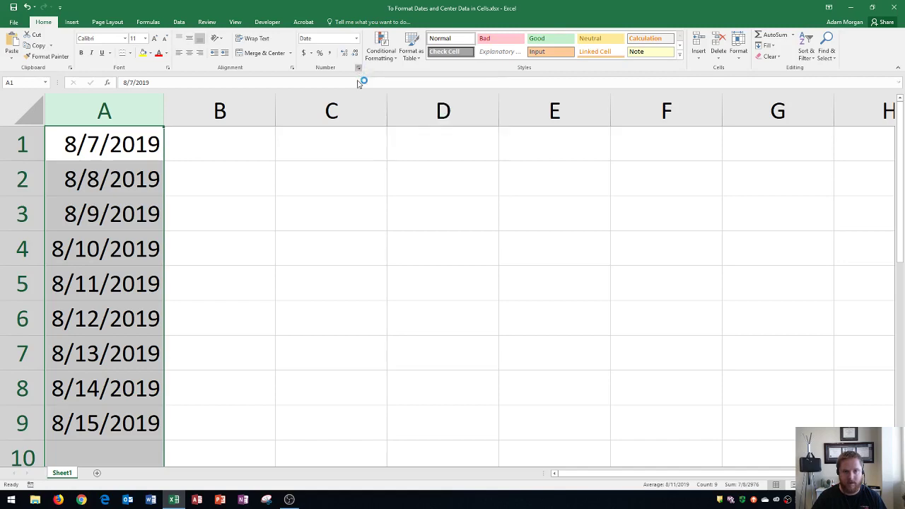
pyautogui.moveTo(467, 162); pyautogui.dragTo(409, 109)
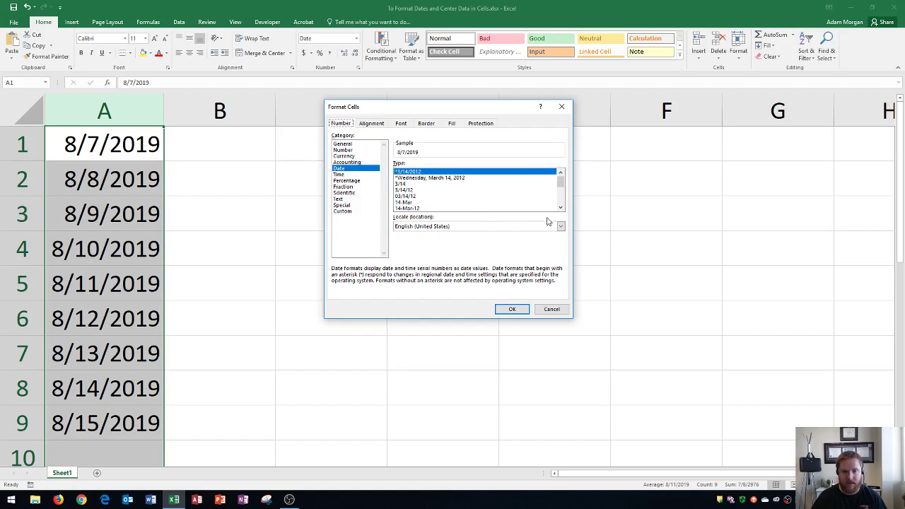
pyautogui.click(432, 178)
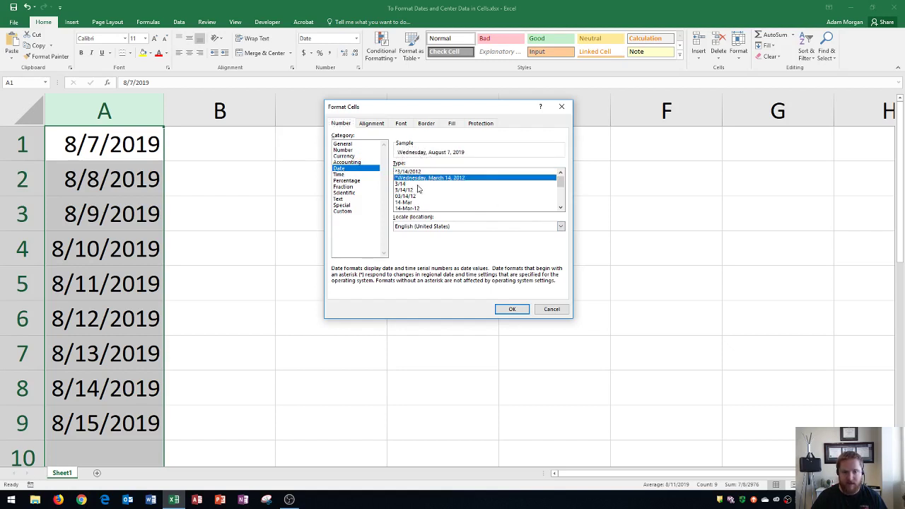
pyautogui.click(410, 184)
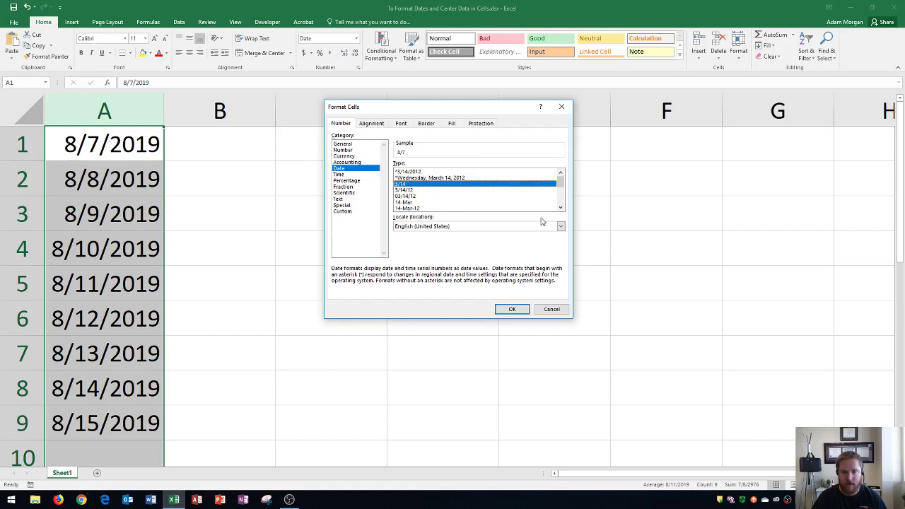
# Look further through the available date types and preview the "3/14/12 1:30 PM" type.
pyautogui.click(560, 208)
pyautogui.click(560, 208)
pyautogui.click(560, 208)
pyautogui.click(560, 208)
pyautogui.click(560, 207)
pyautogui.click(560, 208)
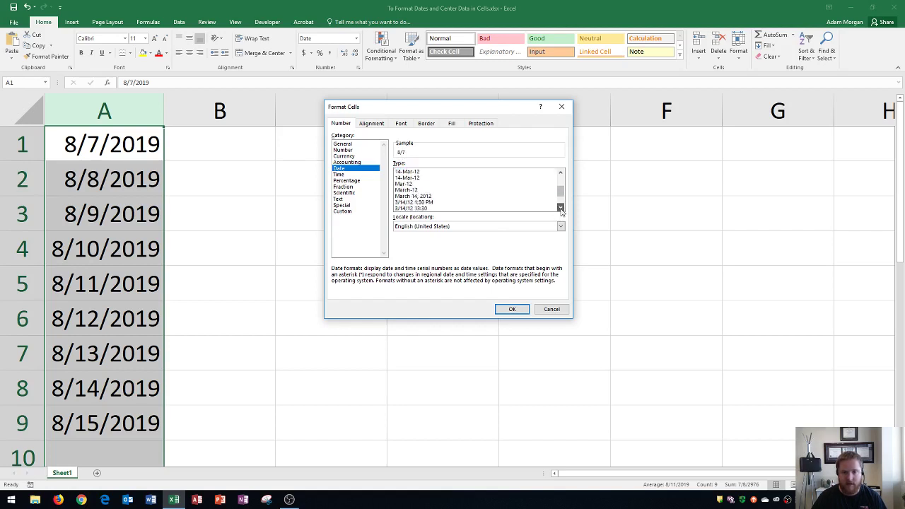
pyautogui.click(559, 208)
pyautogui.click(560, 208)
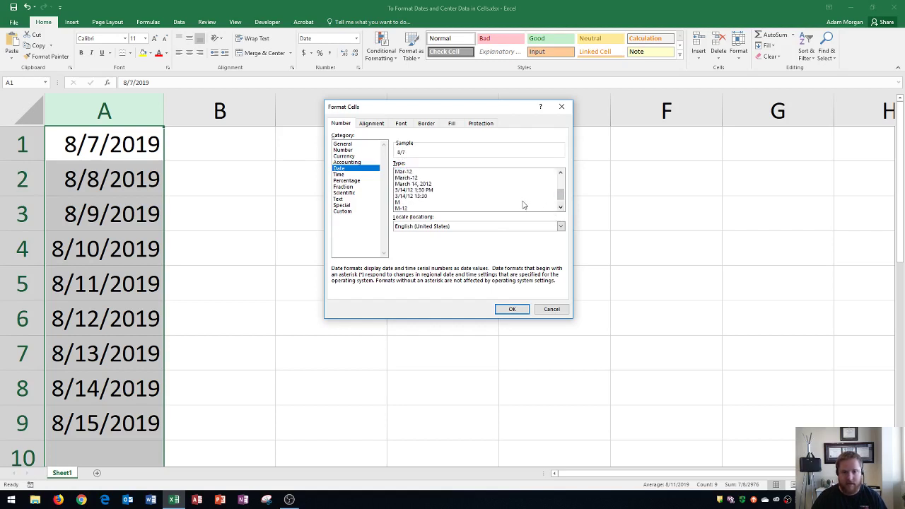
pyautogui.click(417, 190)
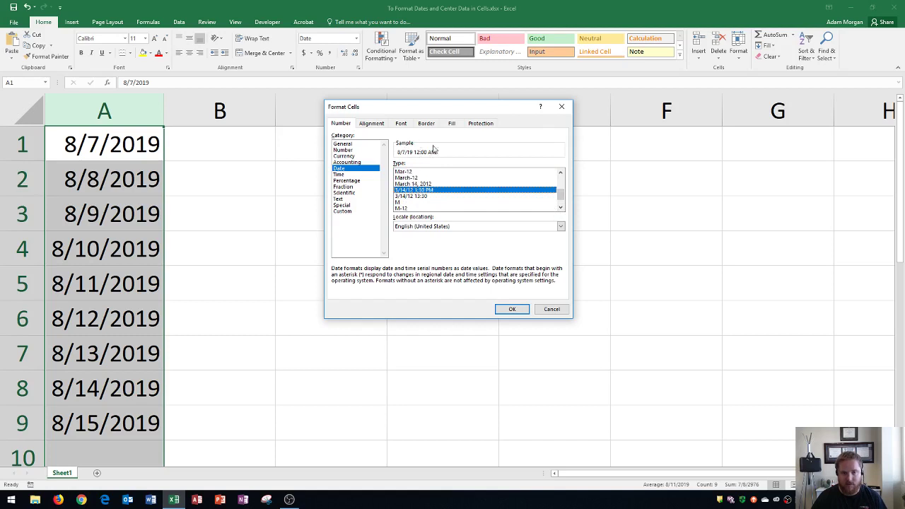
# Apply the 14-Mar-2012 date type to column A.
pyautogui.click(560, 207)
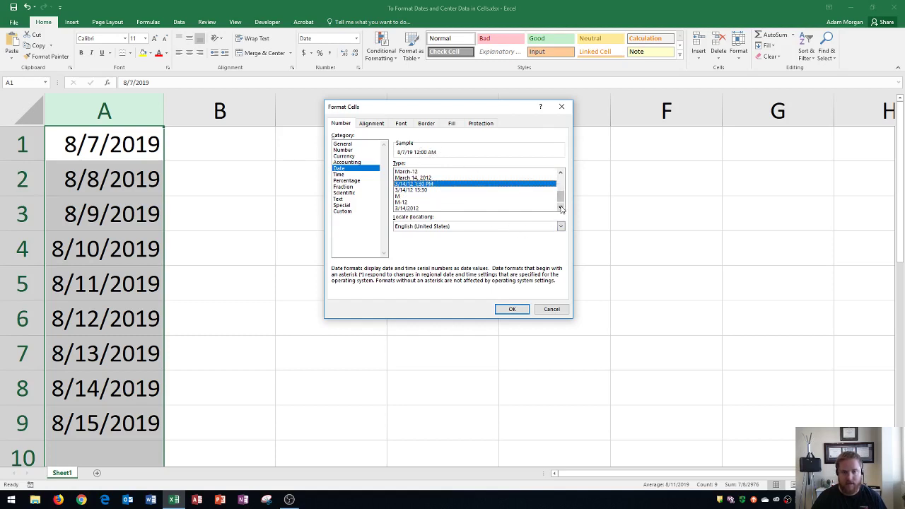
pyautogui.click(560, 207)
pyautogui.click(418, 208)
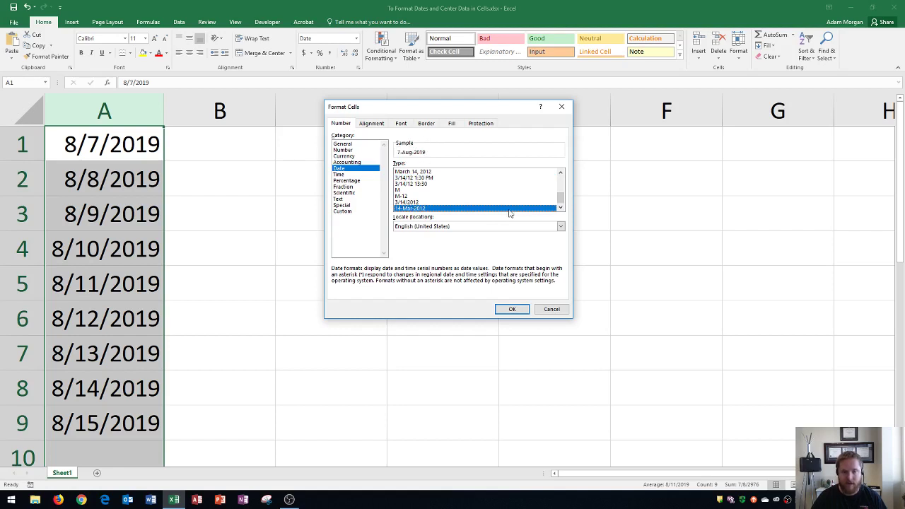
pyautogui.click(511, 310)
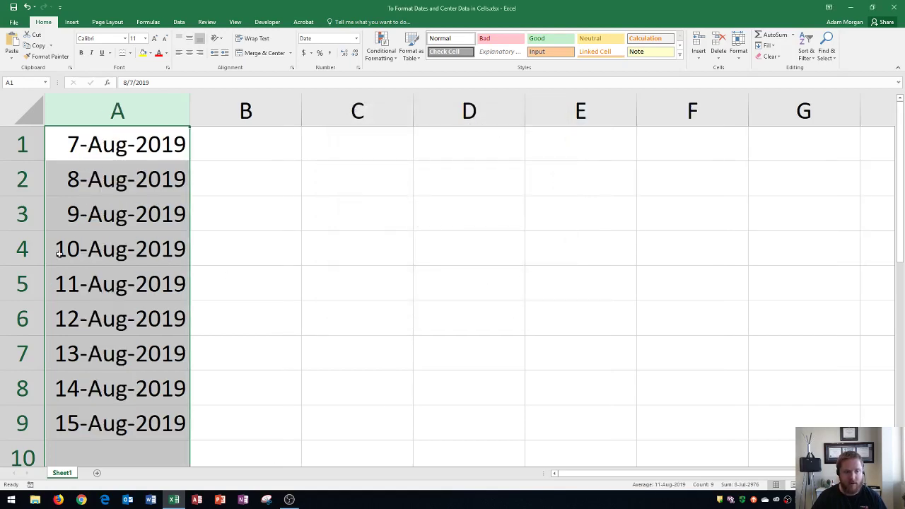
# Enter the date 7/22/19 in cell A10, below the existing date series.
pyautogui.click(125, 447)
pyautogui.scroll(-2, 133, 325)
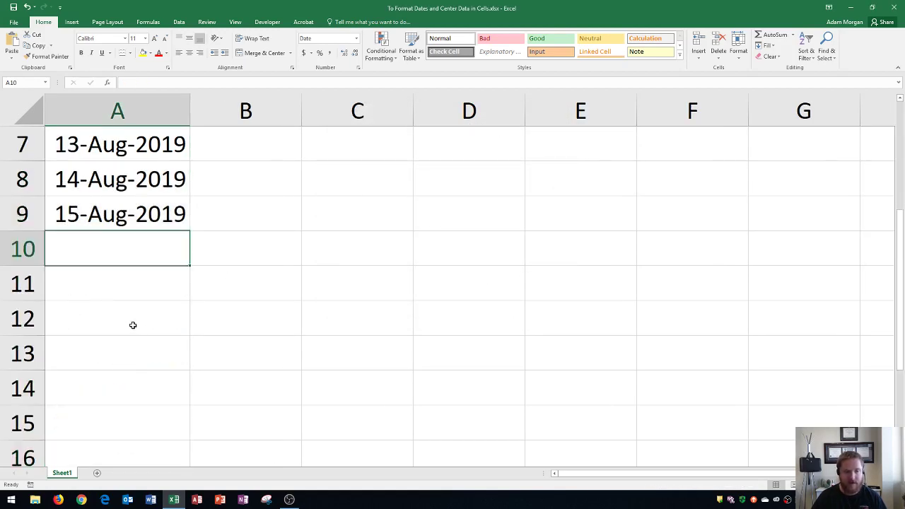
pyautogui.write('7/22/19')
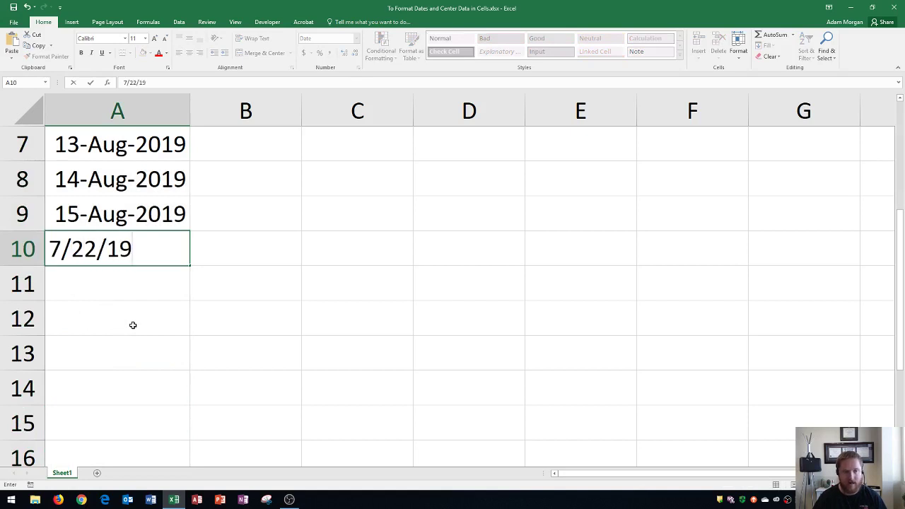
pyautogui.press('Return')
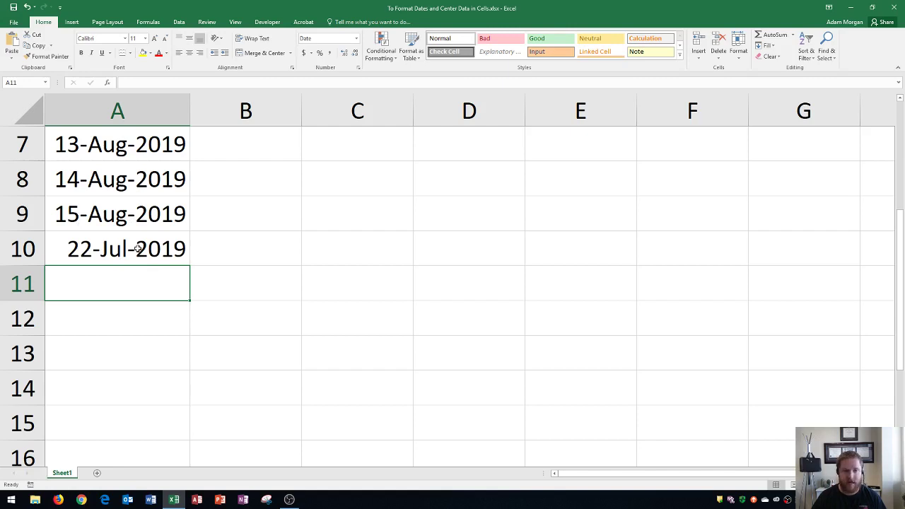
pyautogui.scroll(2, 136, 248)
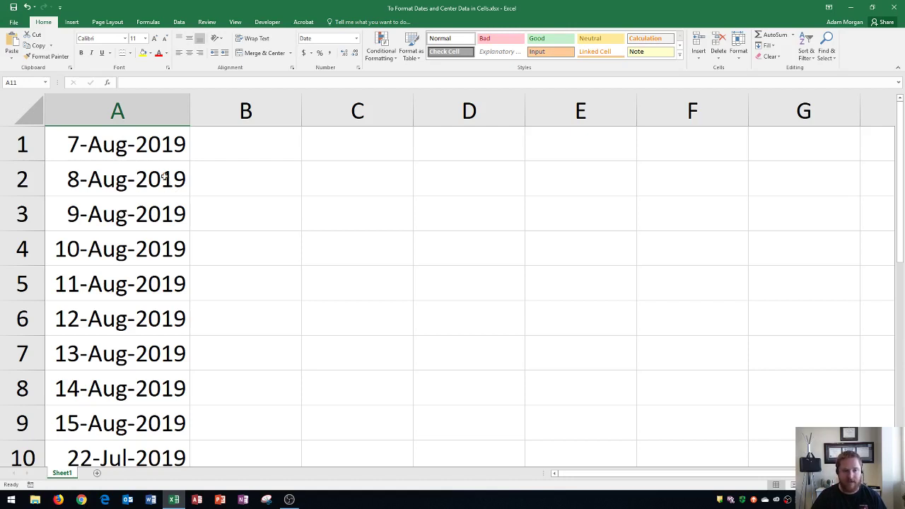
# Widen column A well beyond its dates and center the whole column's contents horizontally.
pyautogui.moveTo(189, 118); pyautogui.dragTo(289, 118)
pyautogui.click(229, 113)
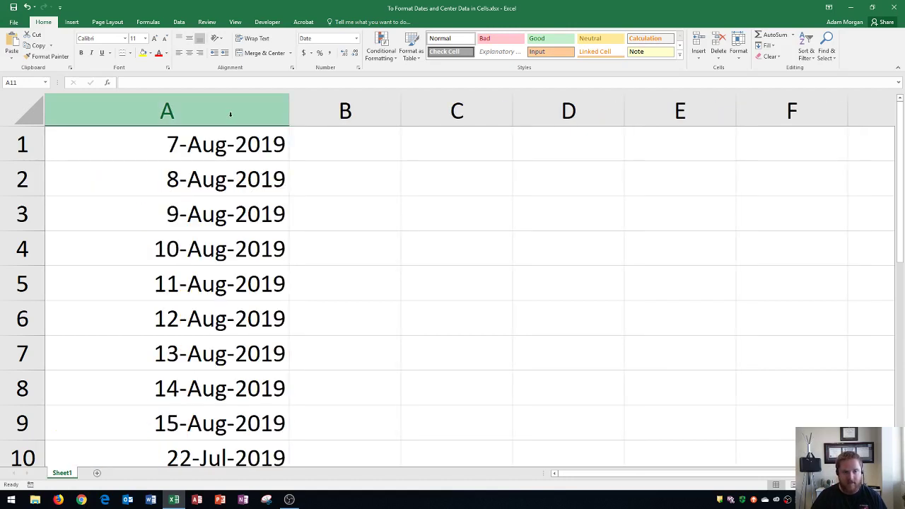
pyautogui.click(183, 108)
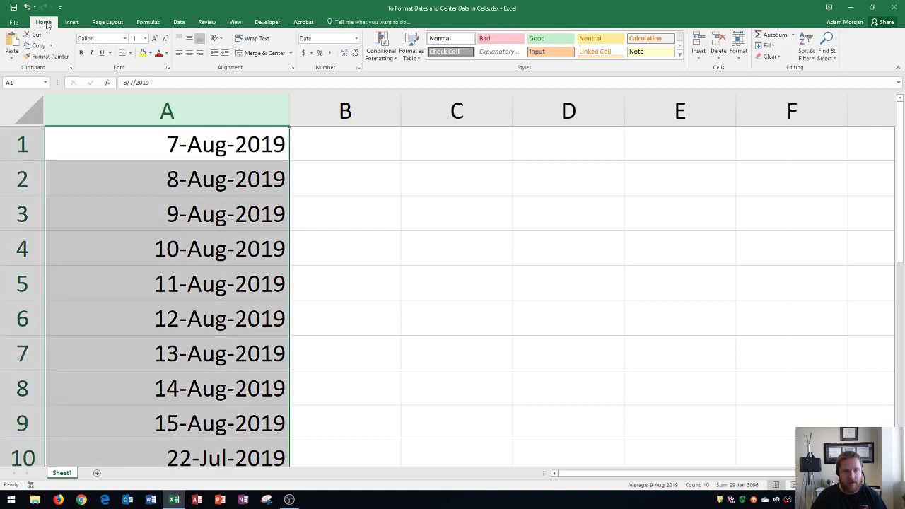
pyautogui.click(189, 57)
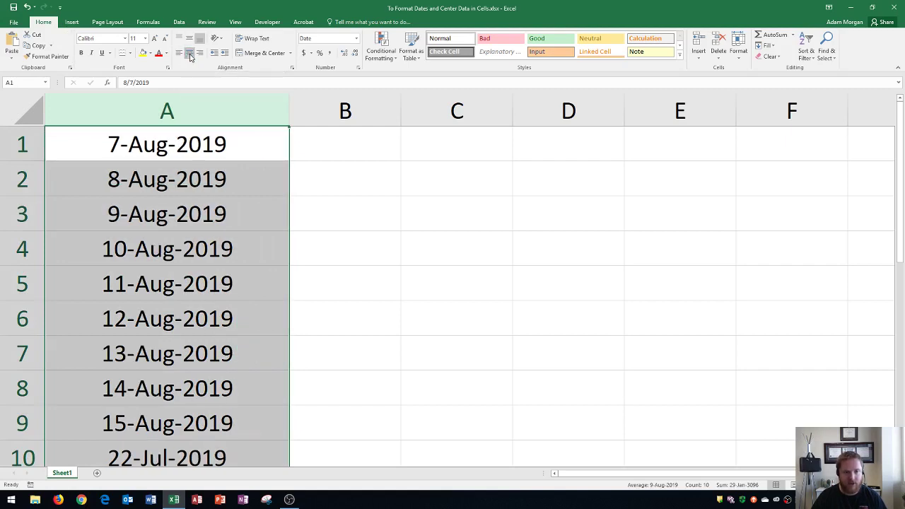